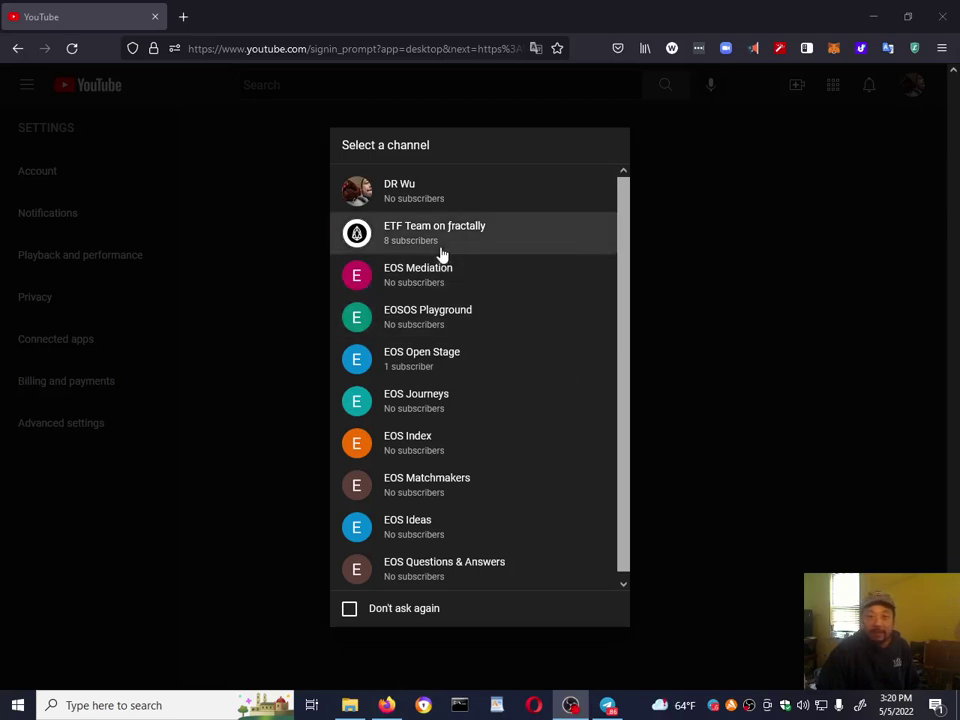
# Switch to the ETF Team on fractally channel and go to its YouTube Studio dashboard.
pyautogui.click(441, 232)
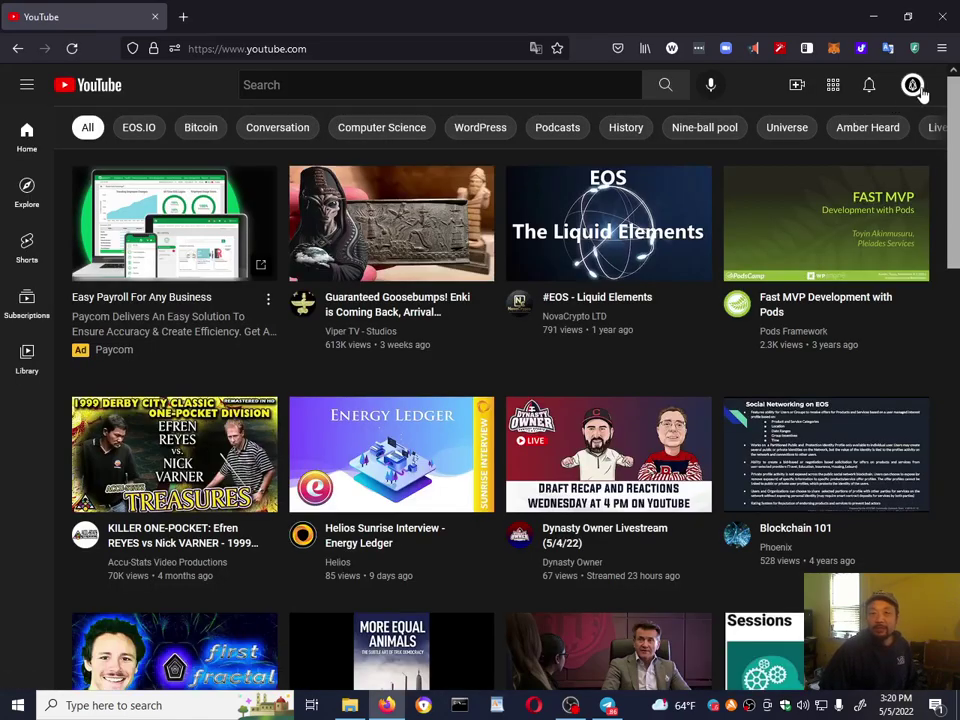
pyautogui.click(913, 87)
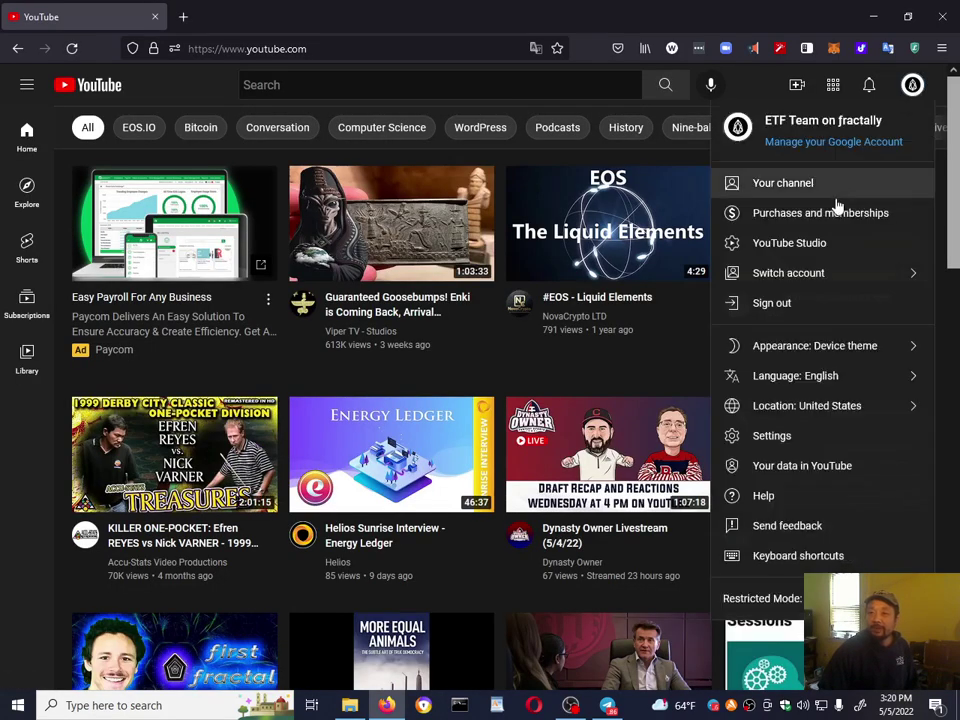
pyautogui.click(837, 245)
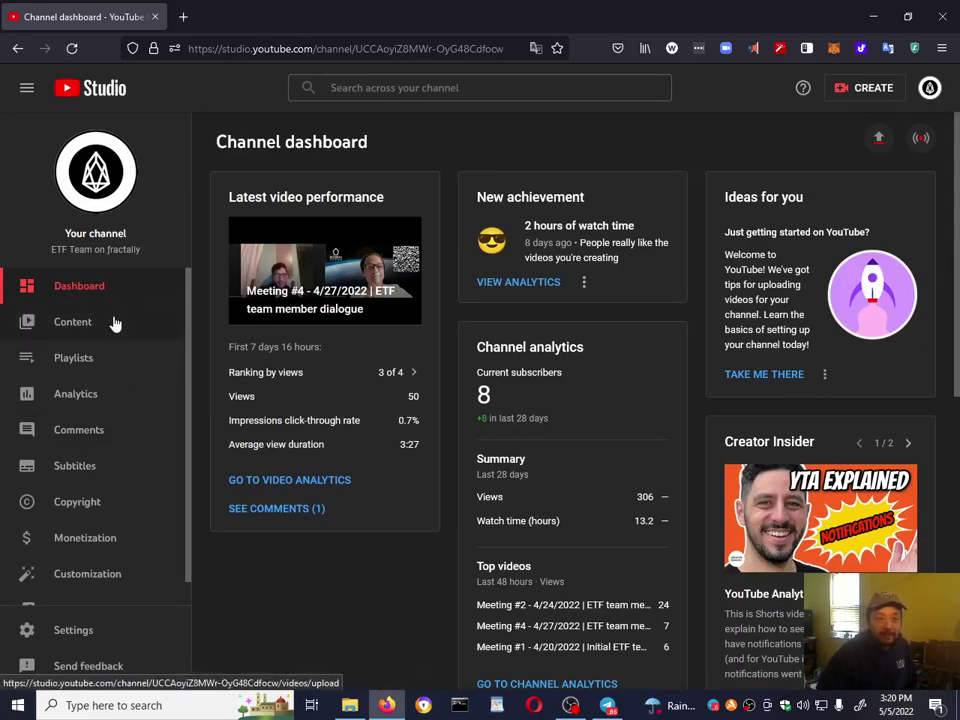
# Open Content, then the Subtitles page listing each video's subtitle language count (0 to 38).
pyautogui.click(113, 323)
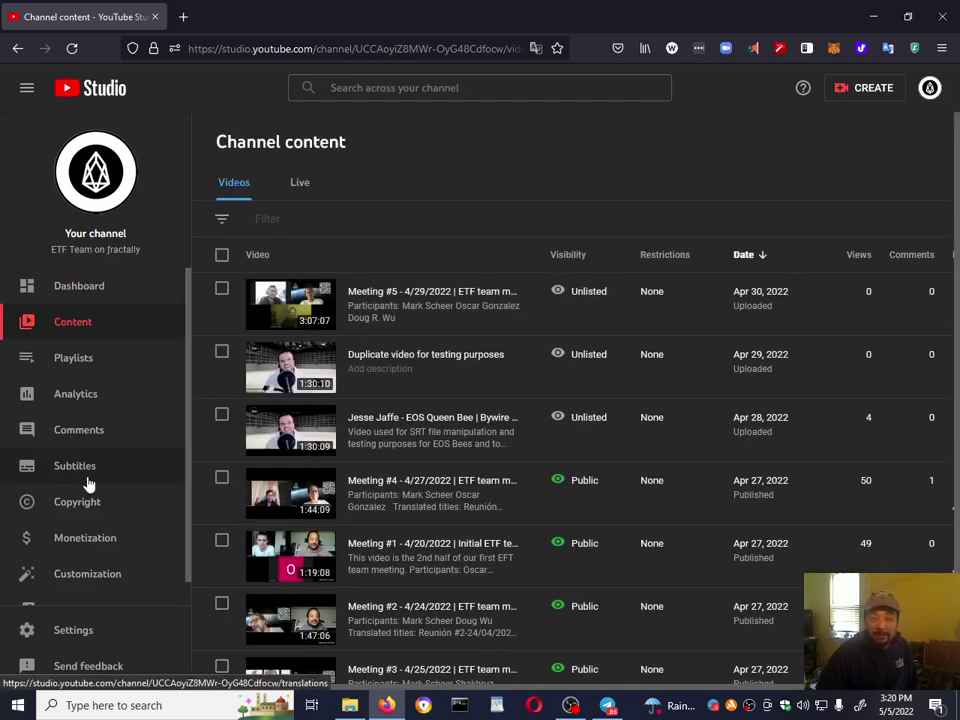
pyautogui.moveTo(430, 362)
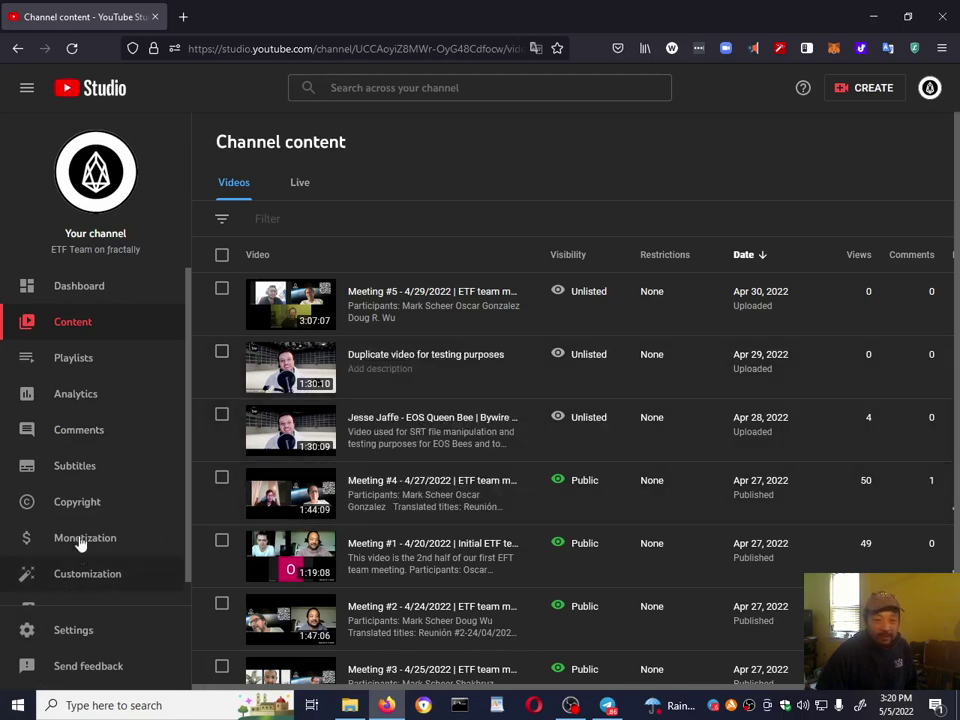
pyautogui.moveTo(420, 304)
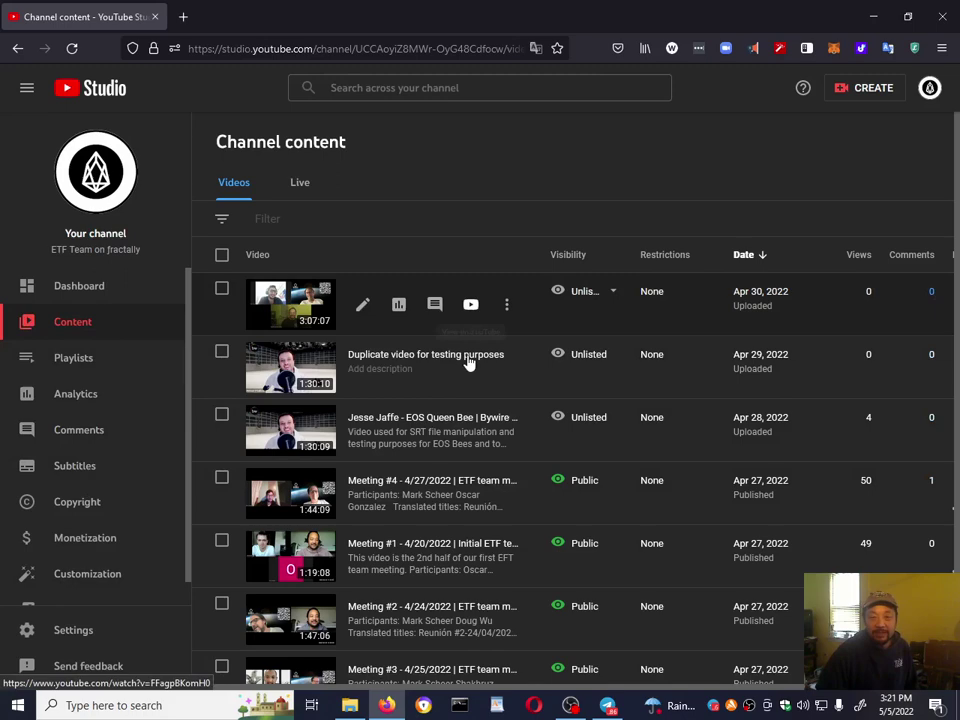
pyautogui.scroll(-3, 470, 362)
pyautogui.scroll(3, 499, 456)
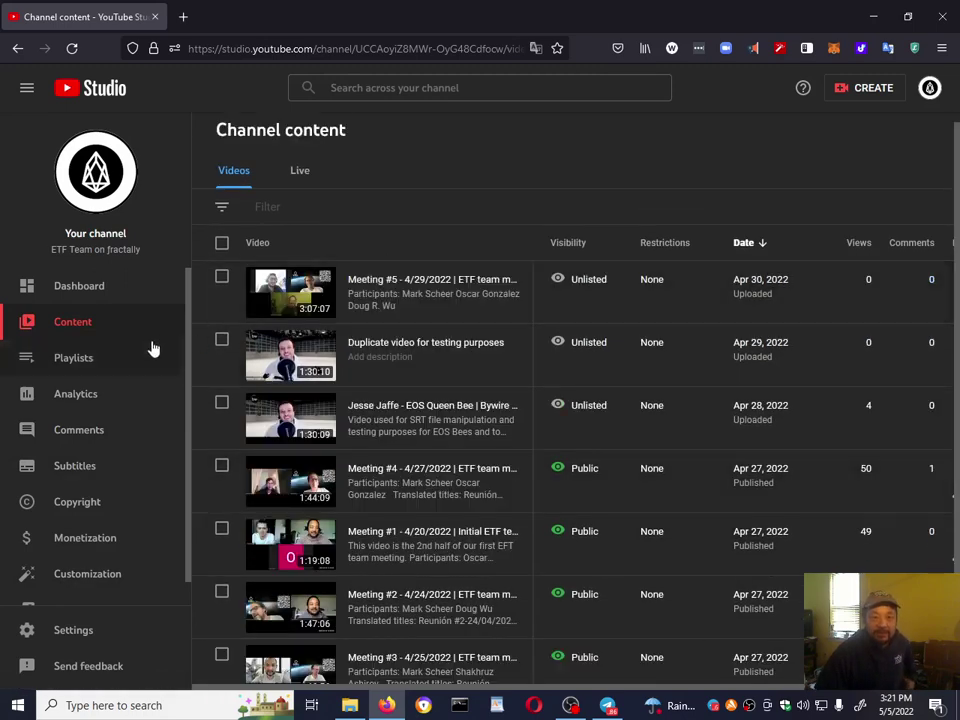
pyautogui.click(78, 470)
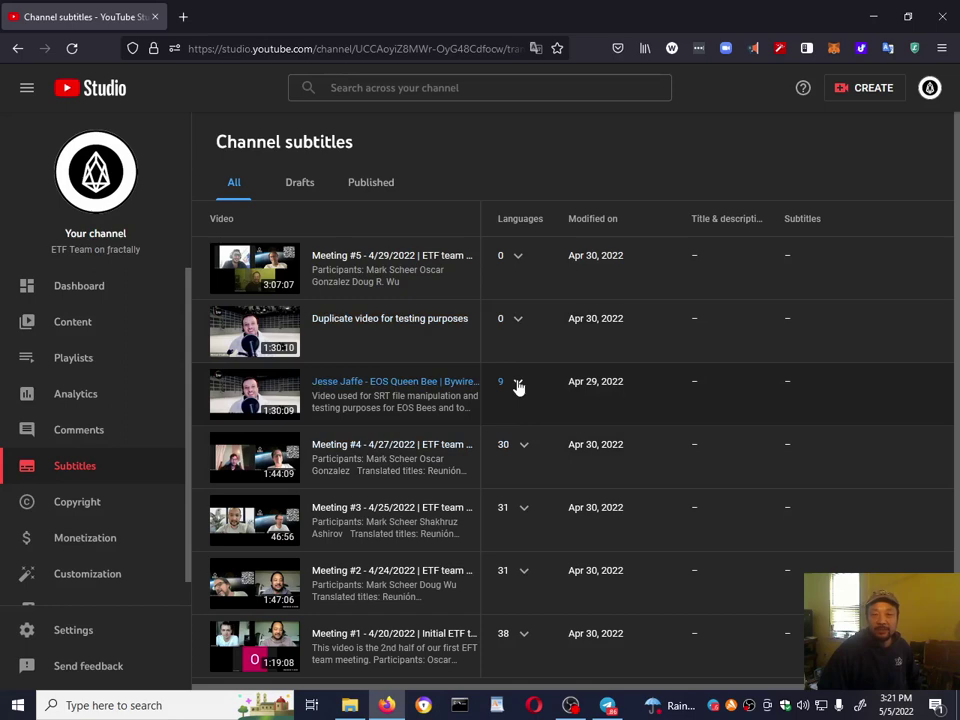
pyautogui.click(518, 384)
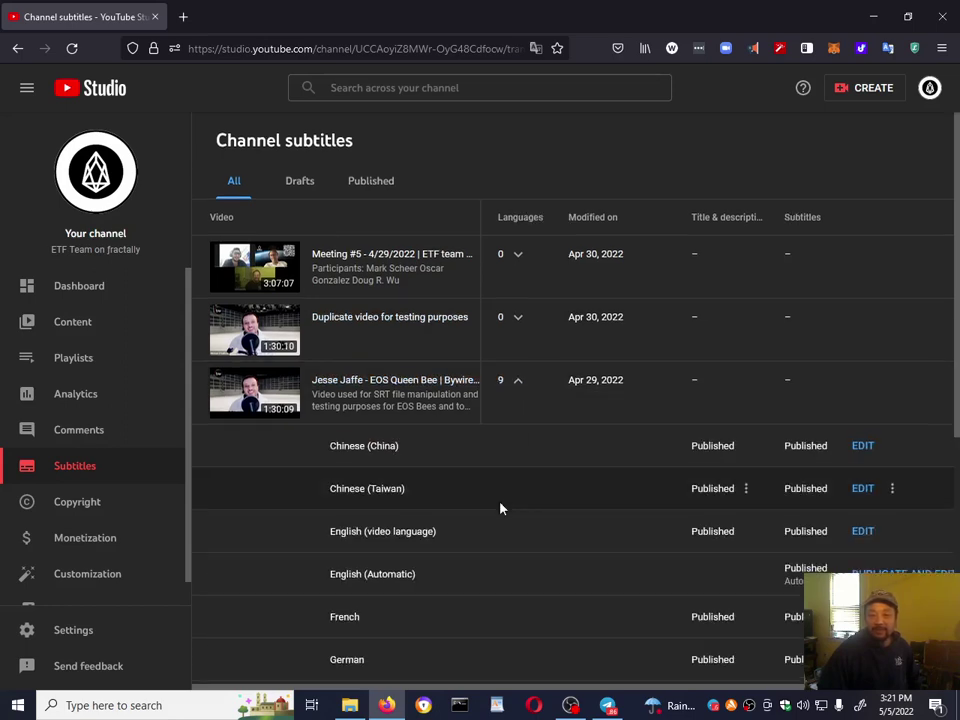
pyautogui.scroll(-3, 500, 508)
pyautogui.scroll(2, 499, 508)
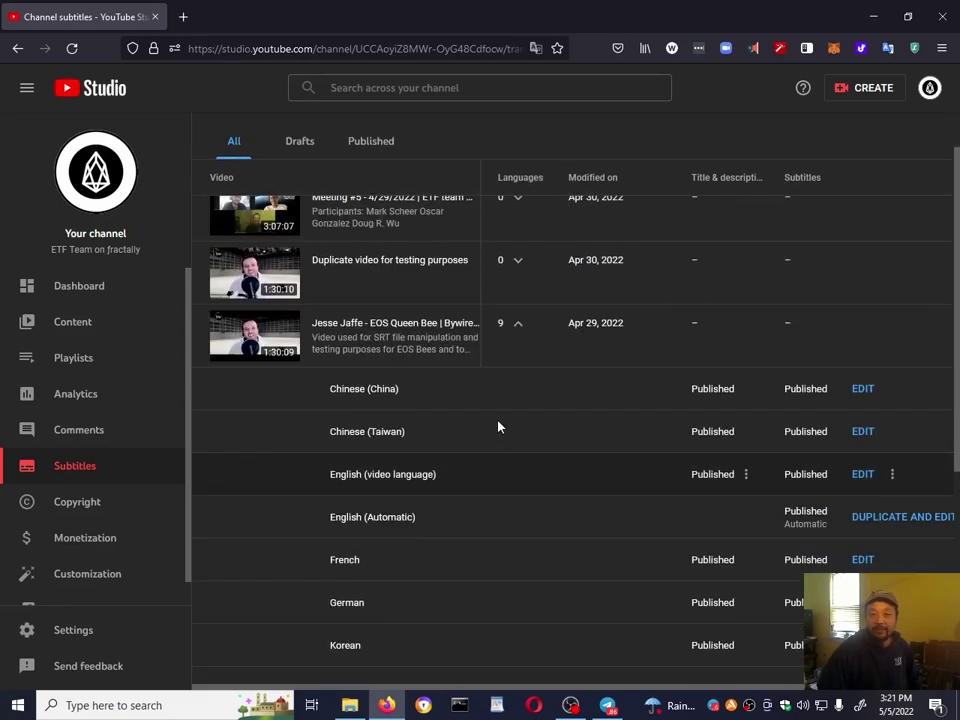
pyautogui.click(519, 327)
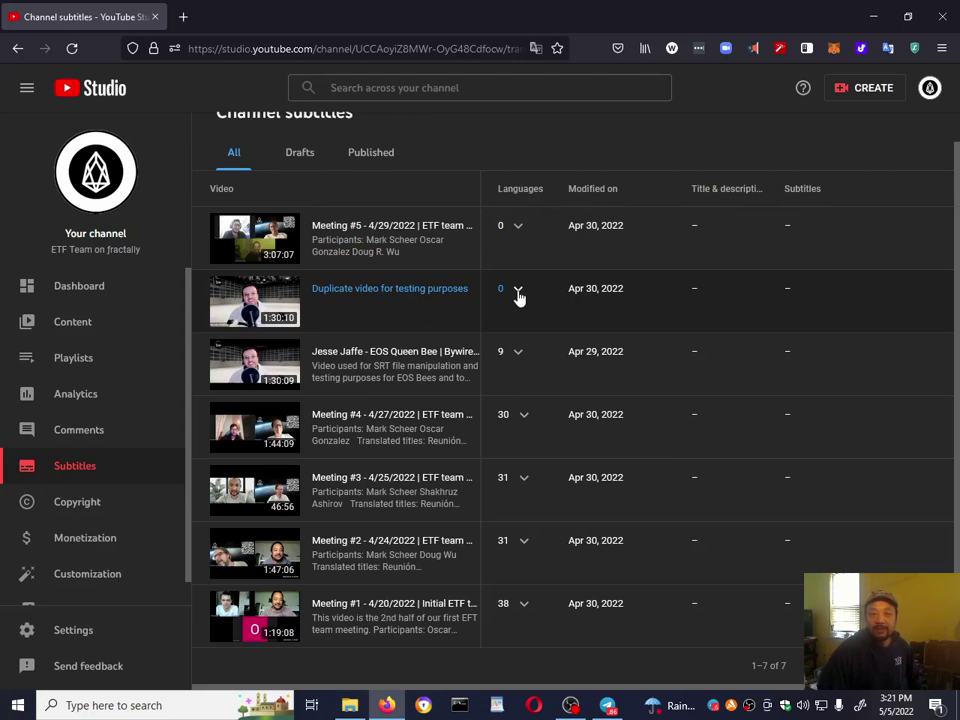
pyautogui.click(518, 291)
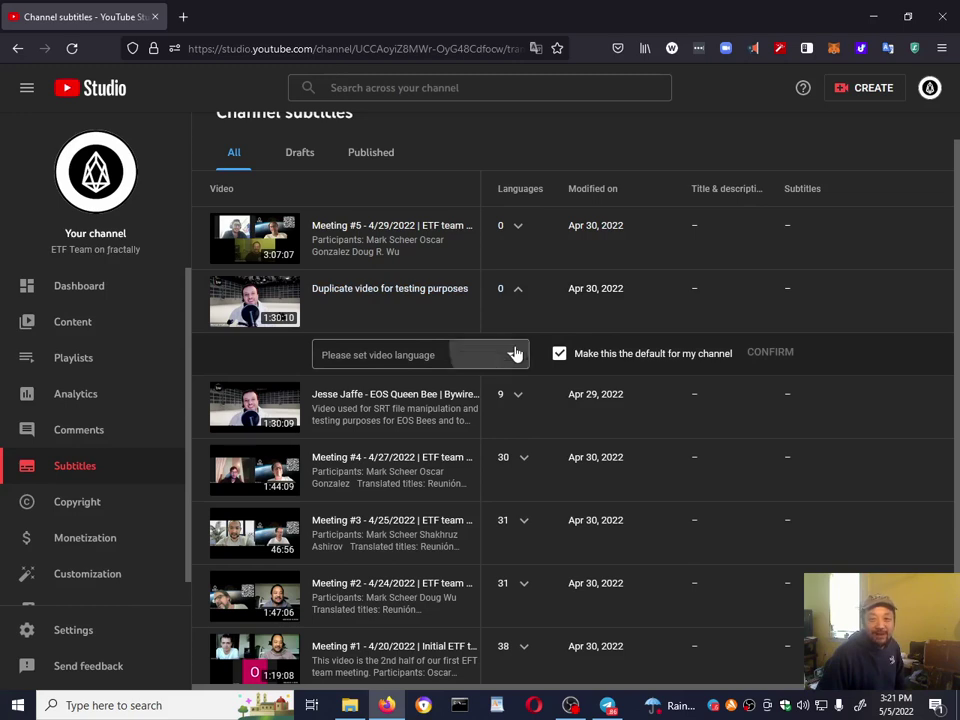
# Choose English as the duplicate test video's language and confirm it.
pyautogui.click(513, 362)
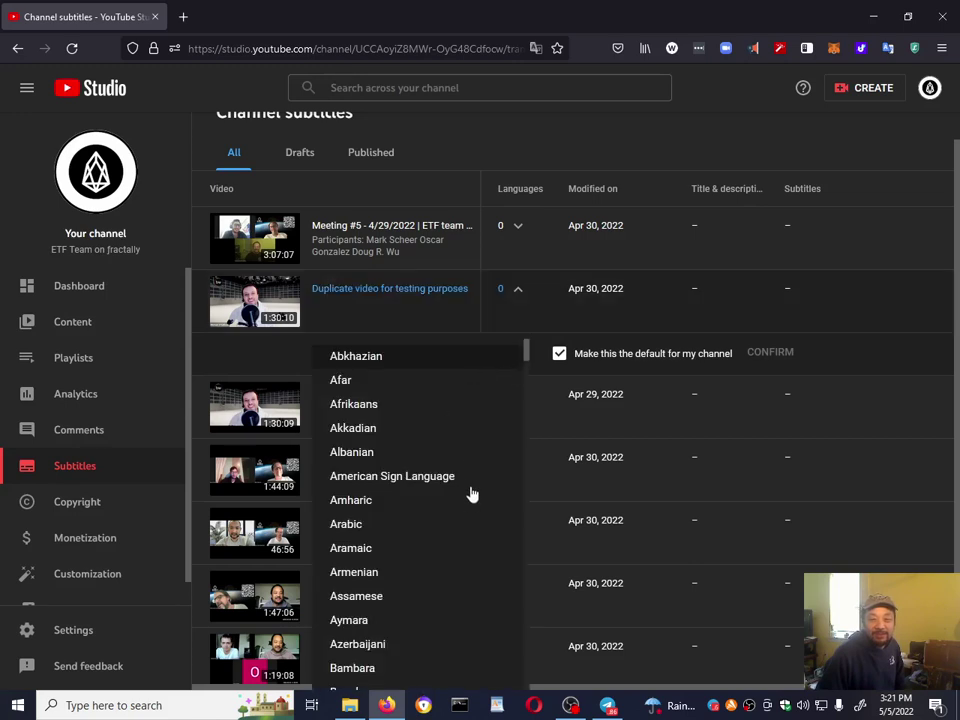
pyautogui.scroll(-5, 428, 534)
pyautogui.scroll(-5, 428, 534)
pyautogui.scroll(-5, 428, 534)
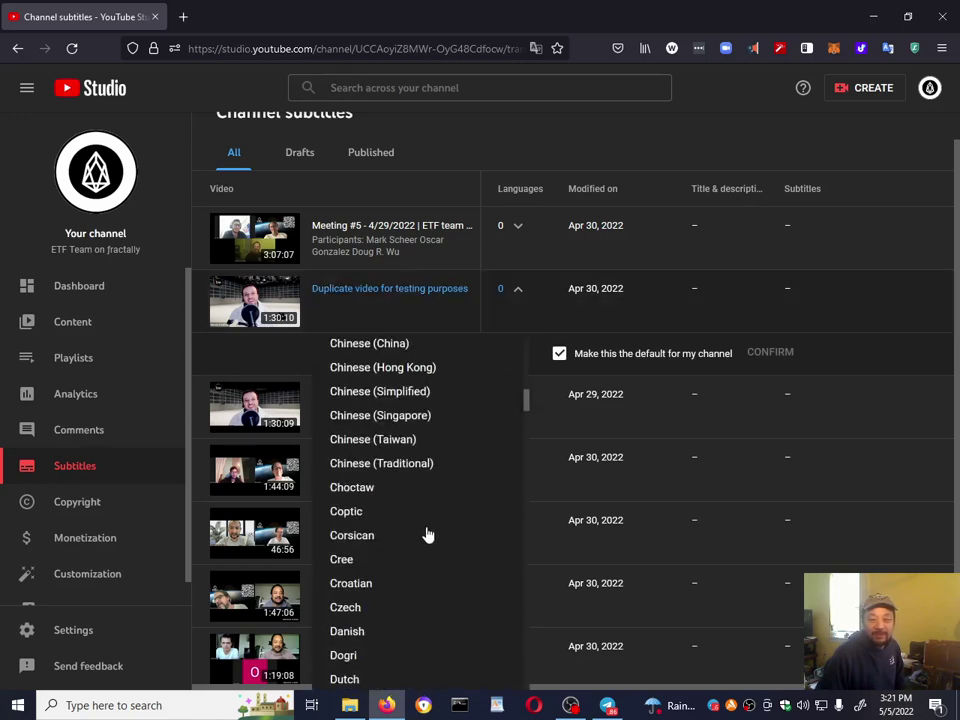
pyautogui.scroll(-4, 428, 534)
pyautogui.scroll(-3, 428, 534)
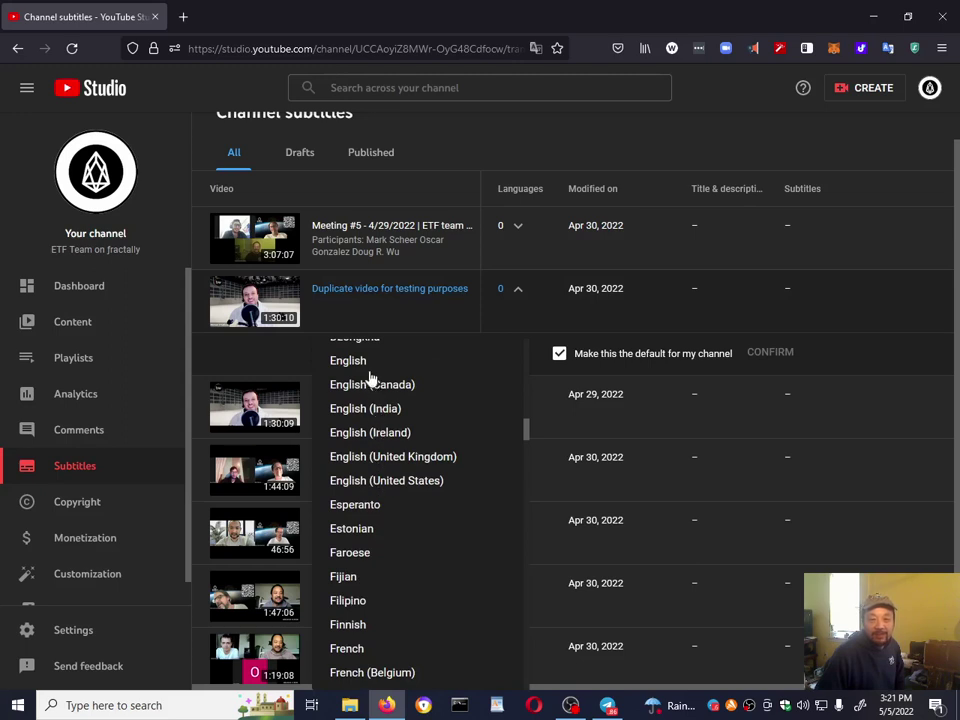
pyautogui.click(366, 366)
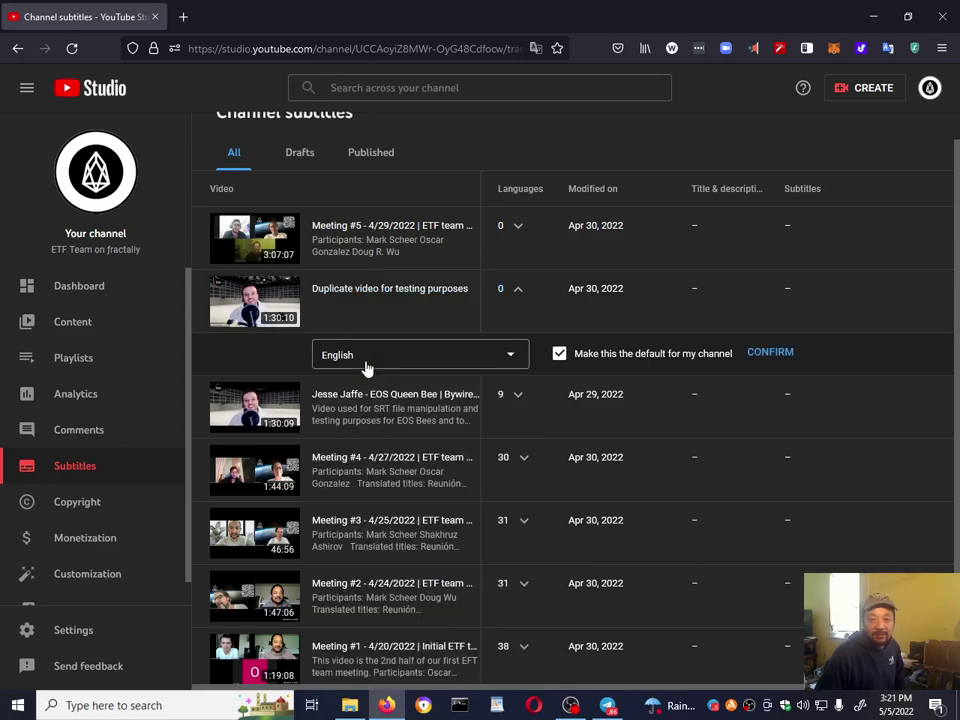
pyautogui.click(788, 355)
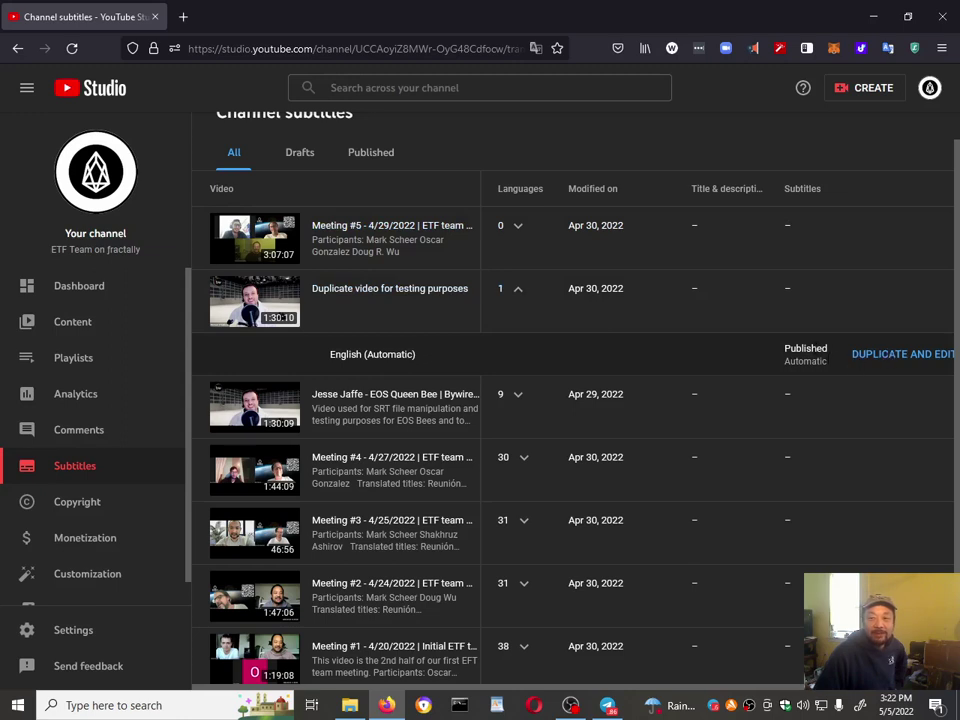
# Duplicate the English (Automatic) captions, review their timings, and publish them as English (video language).
pyautogui.click(868, 358)
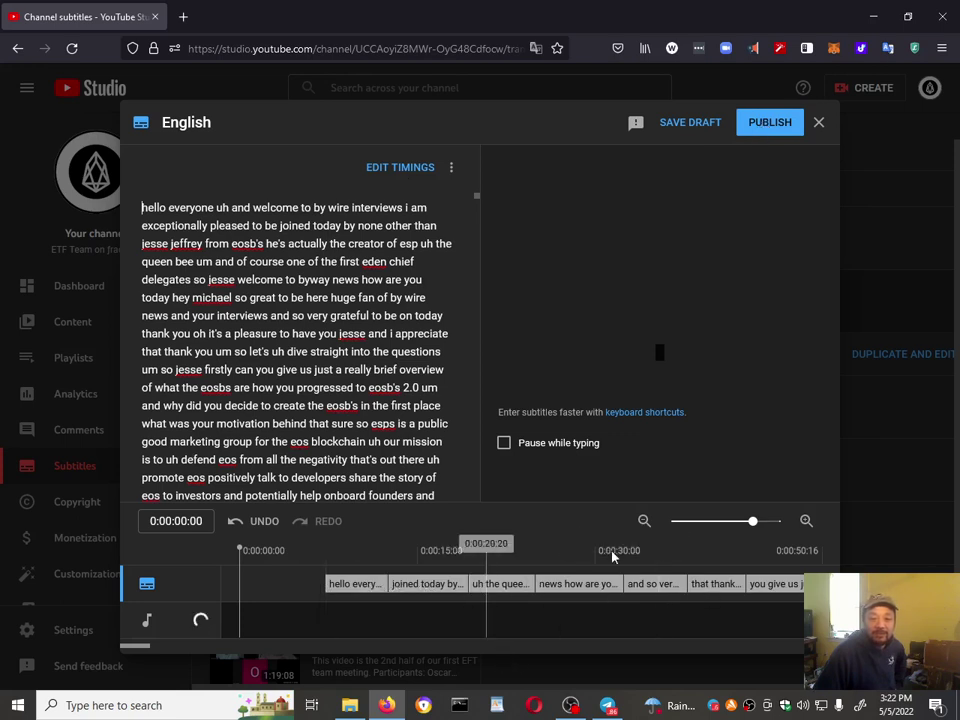
pyautogui.click(425, 170)
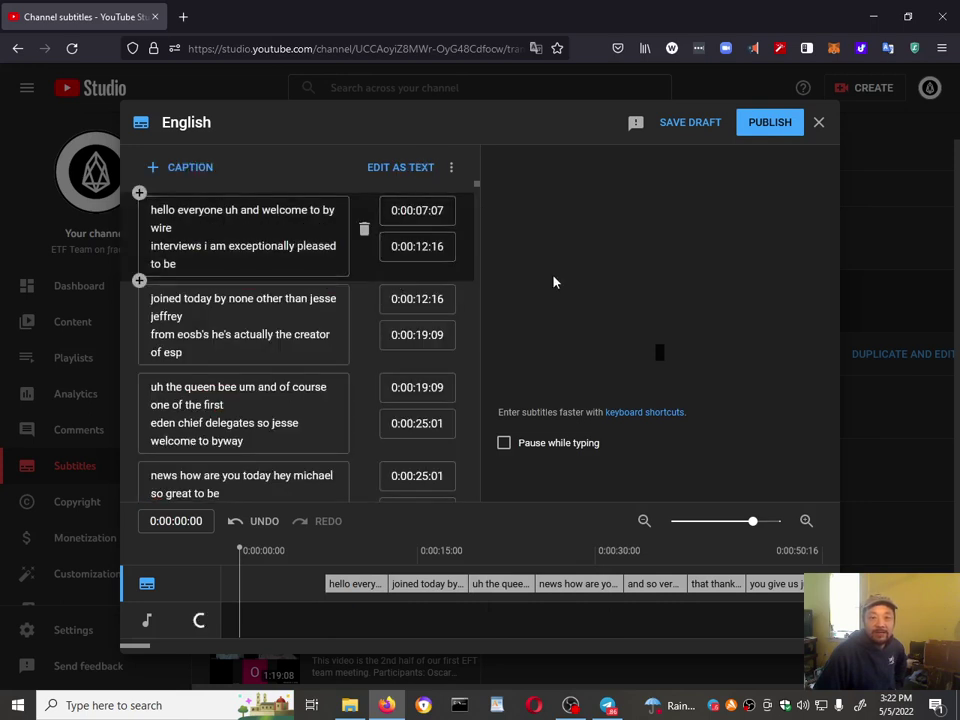
pyautogui.click(770, 122)
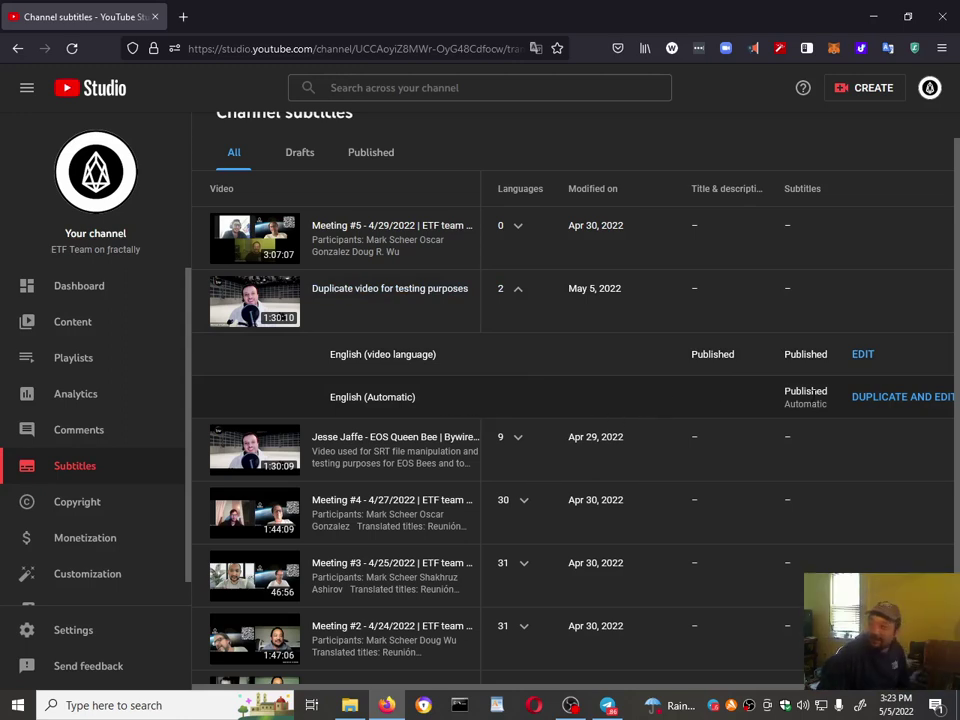
# Download the published English subtitles from the editor as captions.sbv.
pyautogui.click(866, 358)
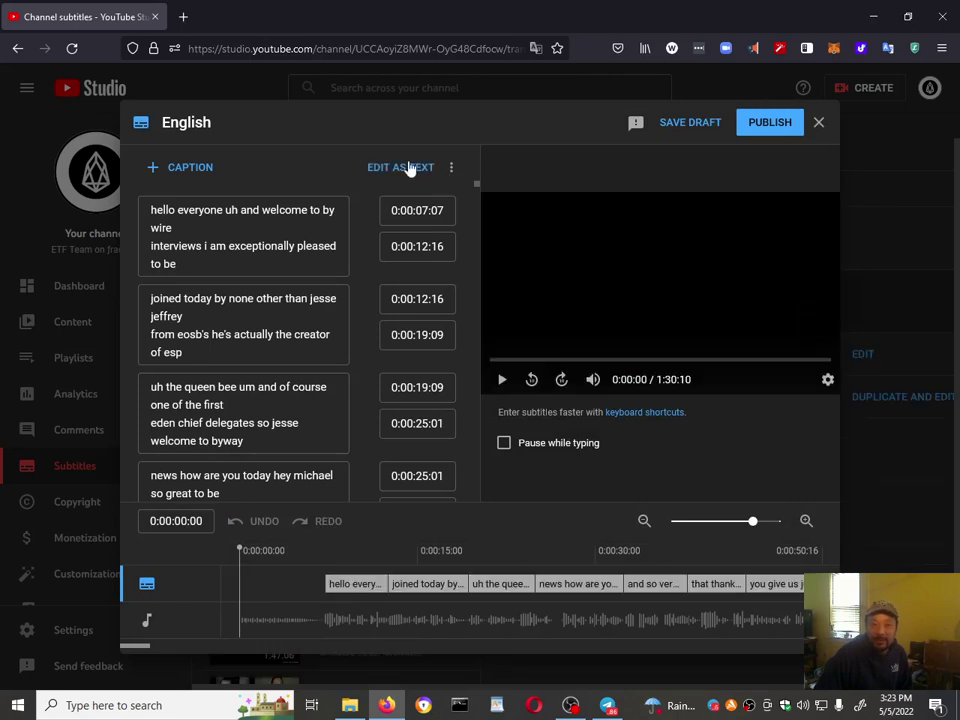
pyautogui.click(405, 167)
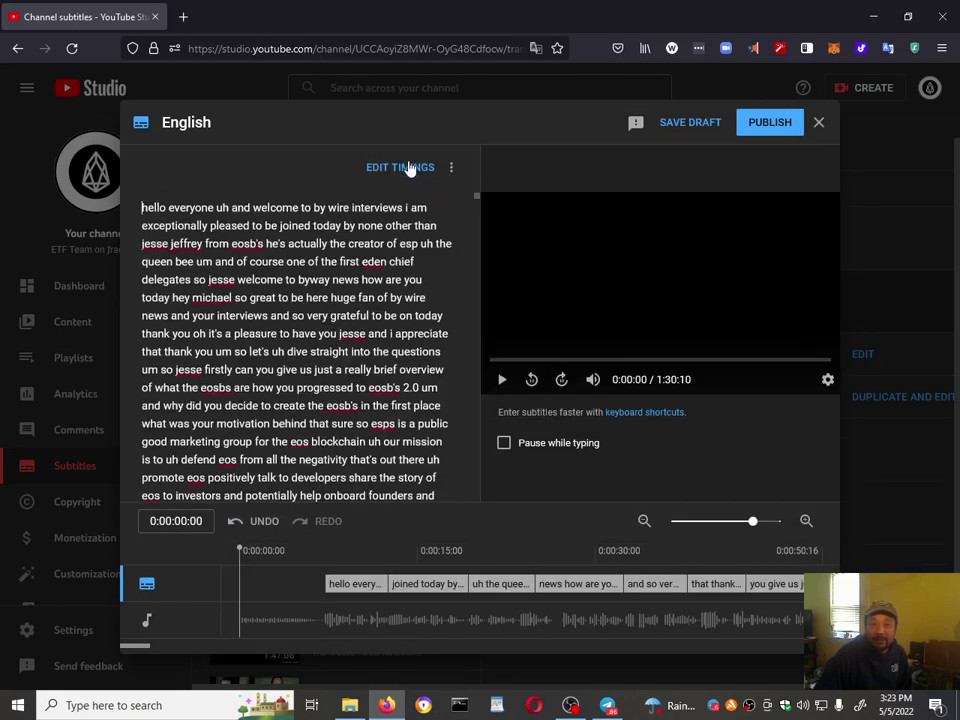
pyautogui.click(408, 168)
pyautogui.click(452, 169)
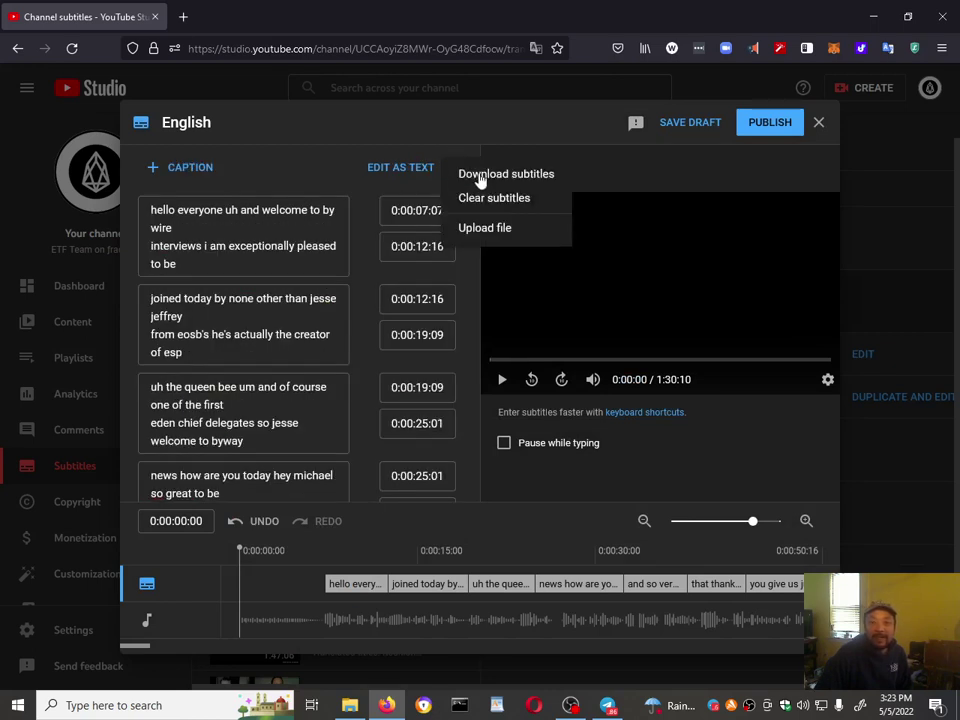
pyautogui.click(480, 176)
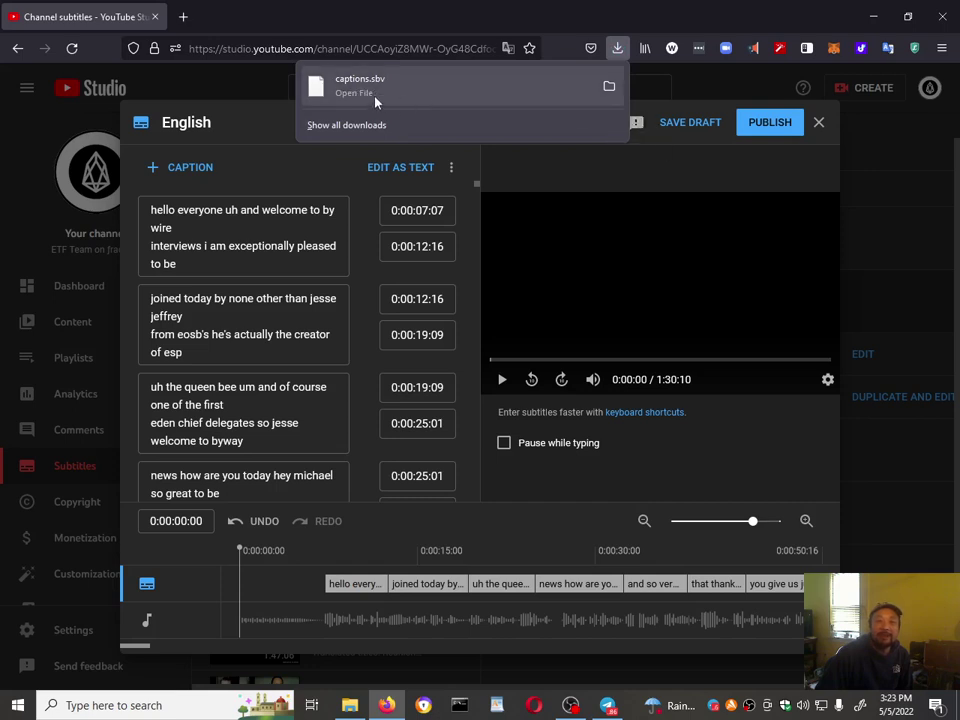
# Close the subtitle editor discarding changes, and bring up the English track's download options.
pyautogui.click(820, 123)
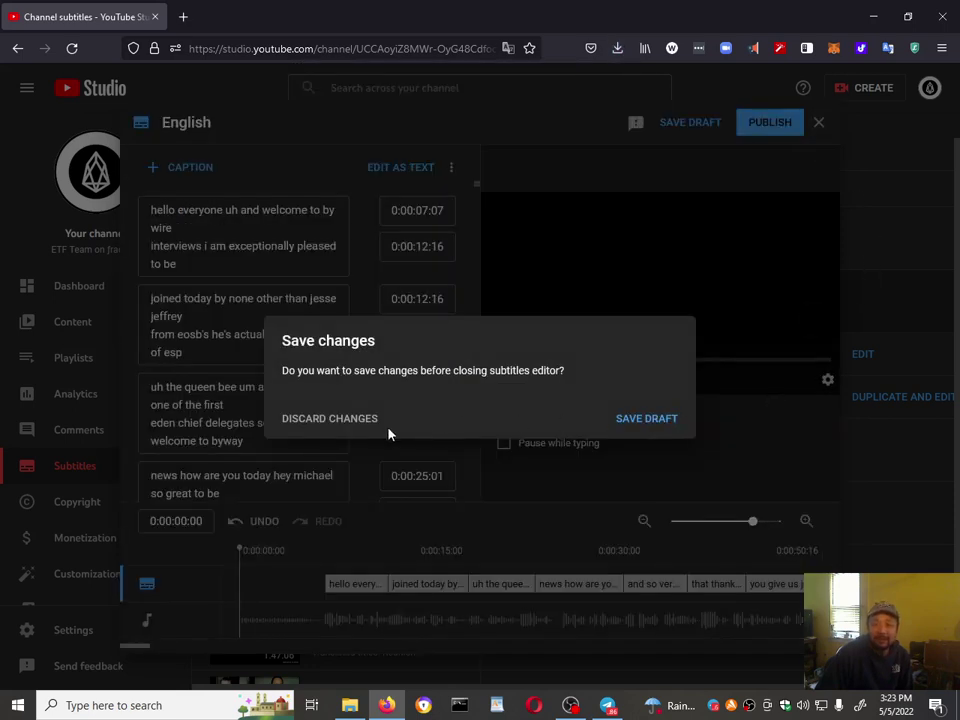
pyautogui.click(334, 424)
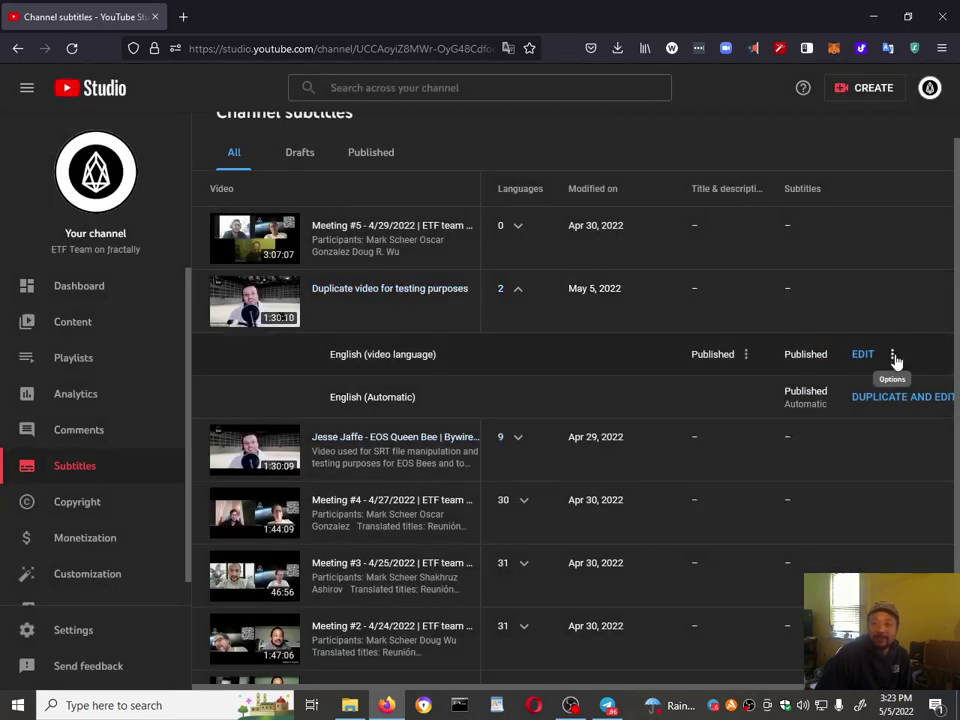
pyautogui.click(893, 355)
# Download the English subtitles in .srt format as captions.srt (102 KB).
pyautogui.click(866, 383)
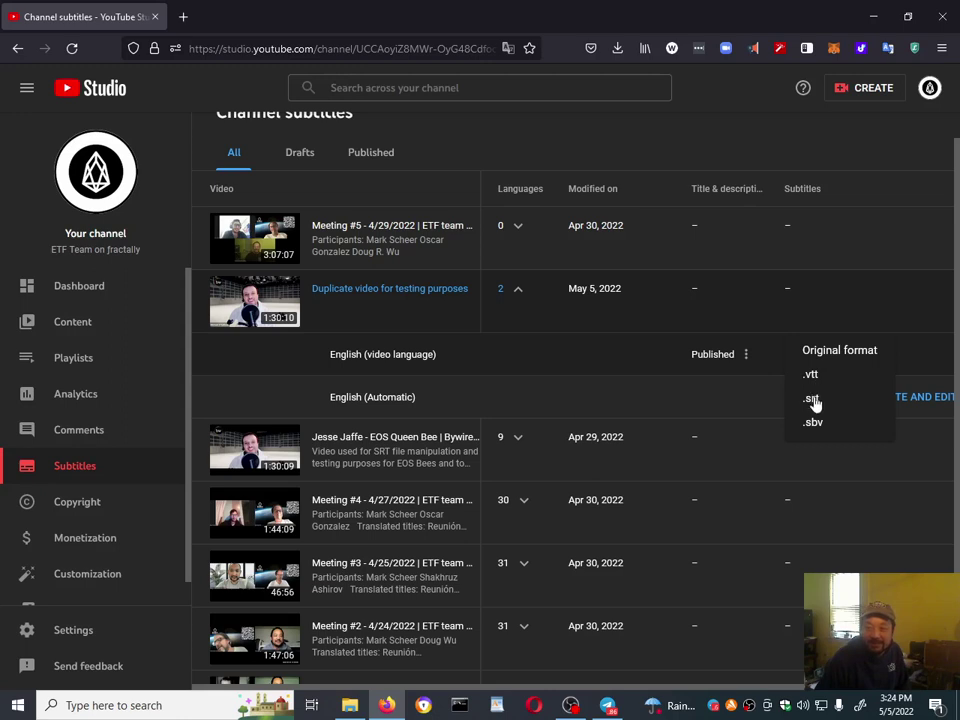
pyautogui.click(813, 401)
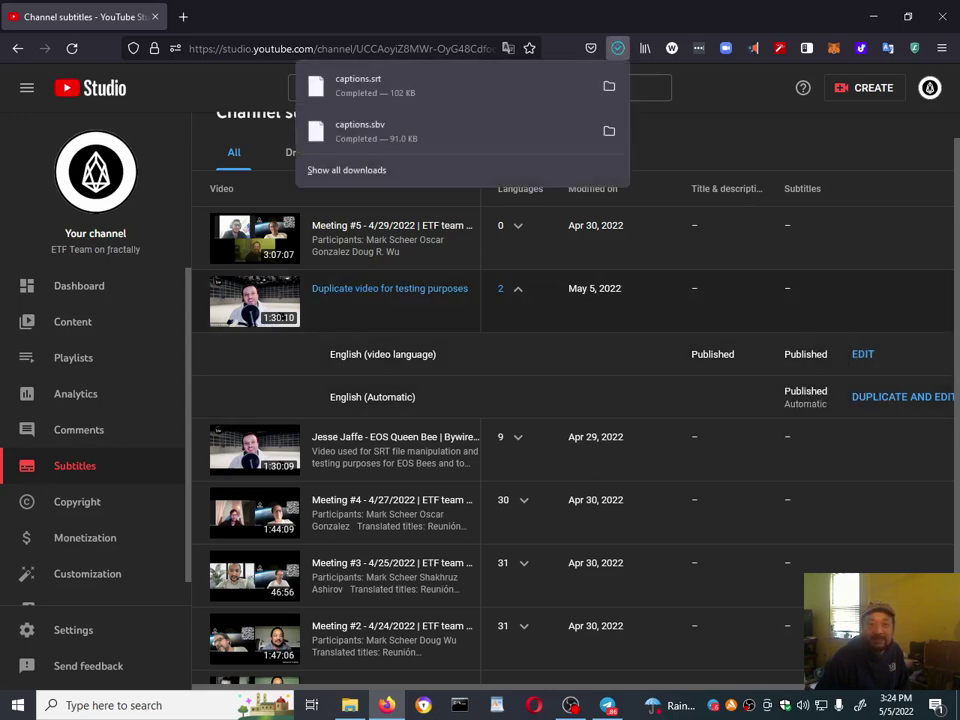
# Locate the downloaded captions.srt in its folder and open it maximized in Notepad.
pyautogui.rightClick(525, 92)
pyautogui.click(560, 127)
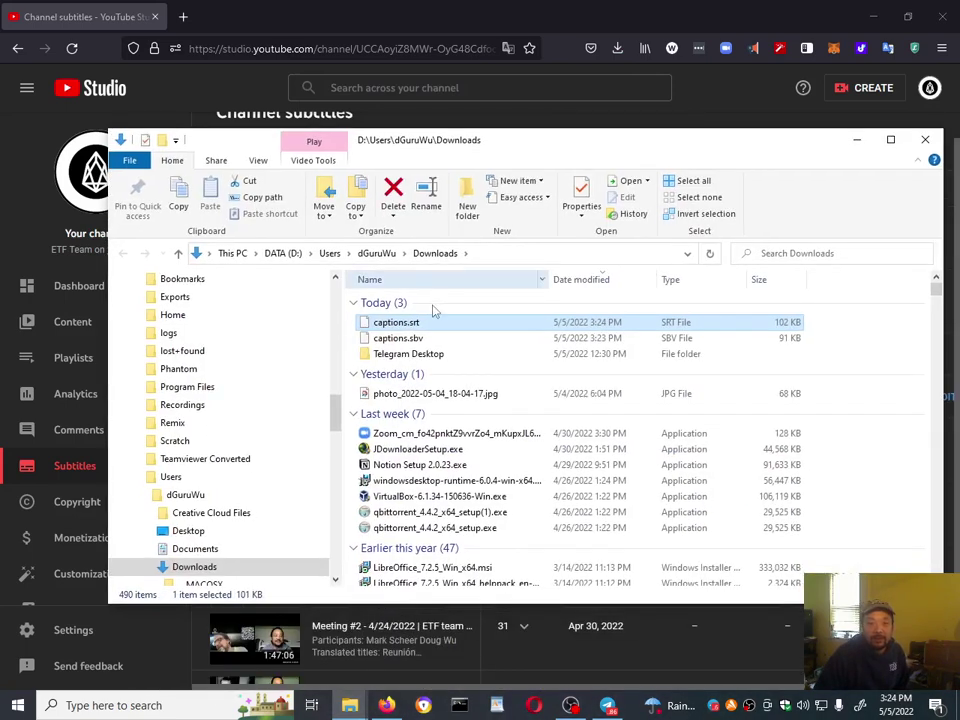
pyautogui.rightClick(427, 327)
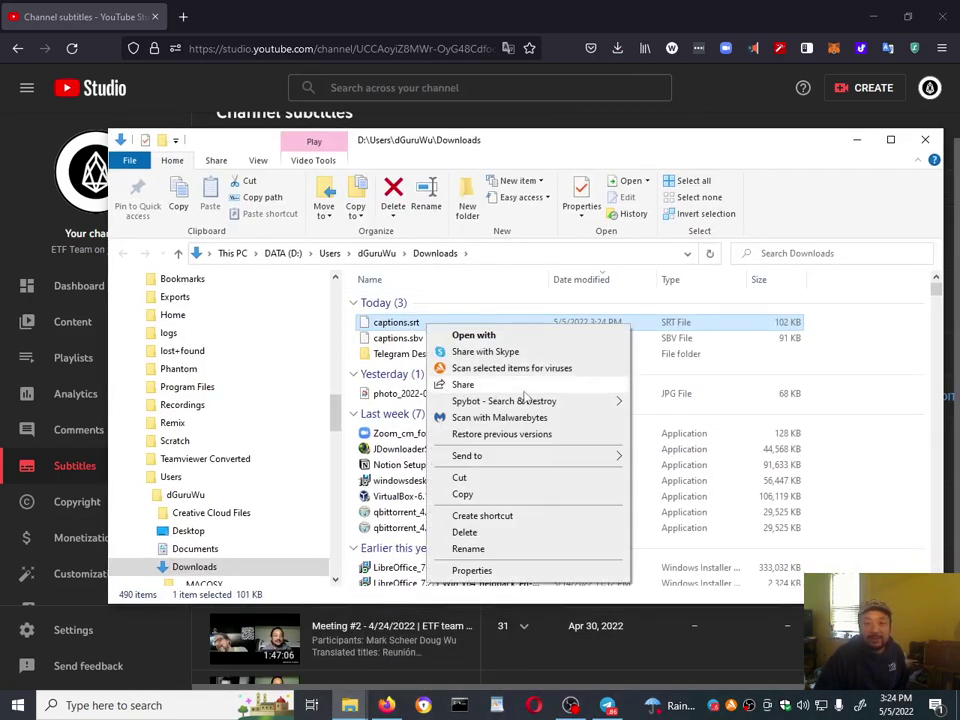
pyautogui.click(470, 337)
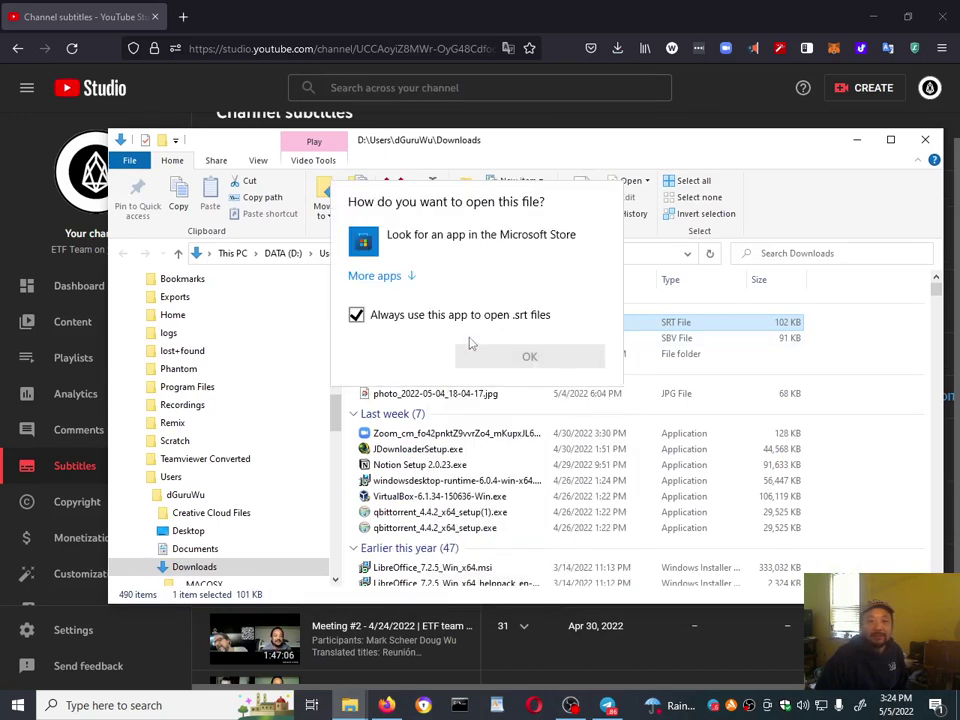
pyautogui.click(412, 276)
pyautogui.scroll(-1, 435, 379)
pyautogui.scroll(-1, 436, 385)
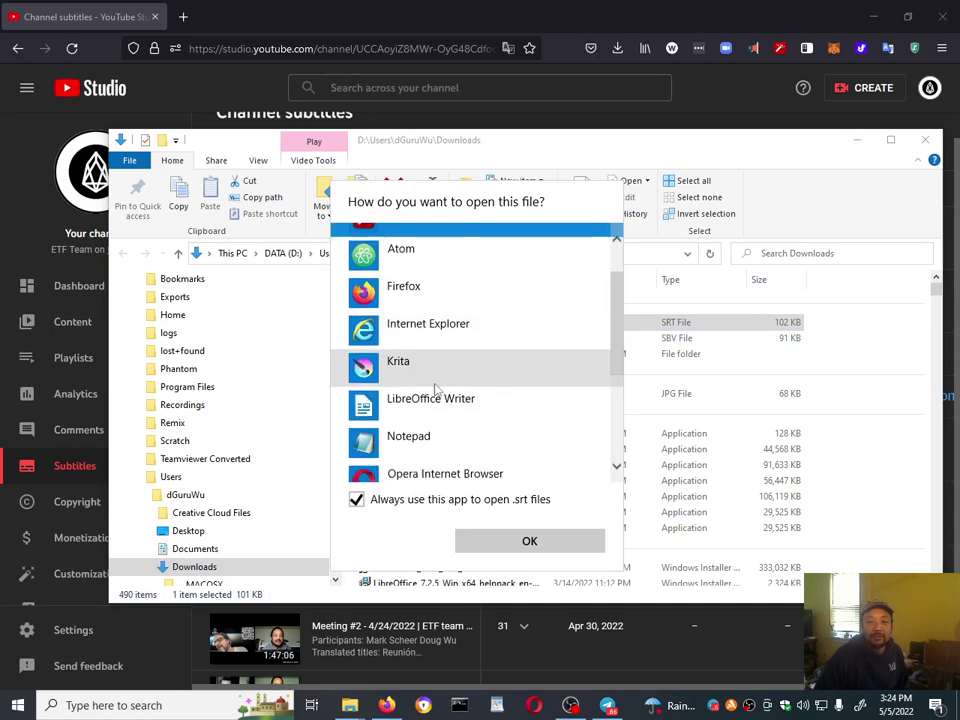
pyautogui.scroll(-1, 437, 390)
pyautogui.click(439, 390)
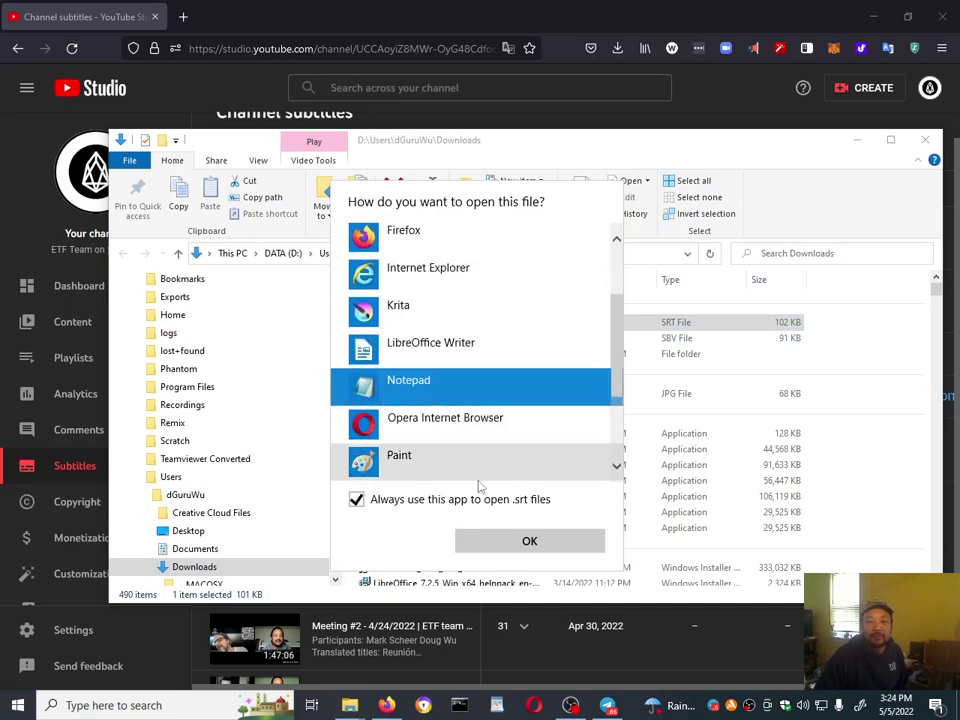
pyautogui.click(505, 542)
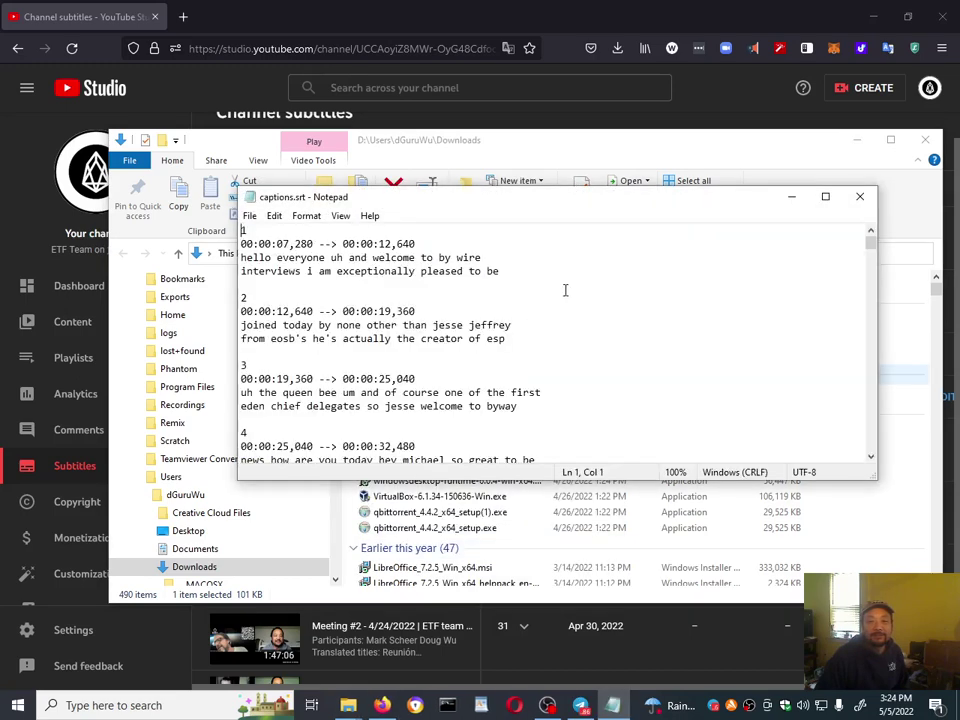
pyautogui.click(825, 196)
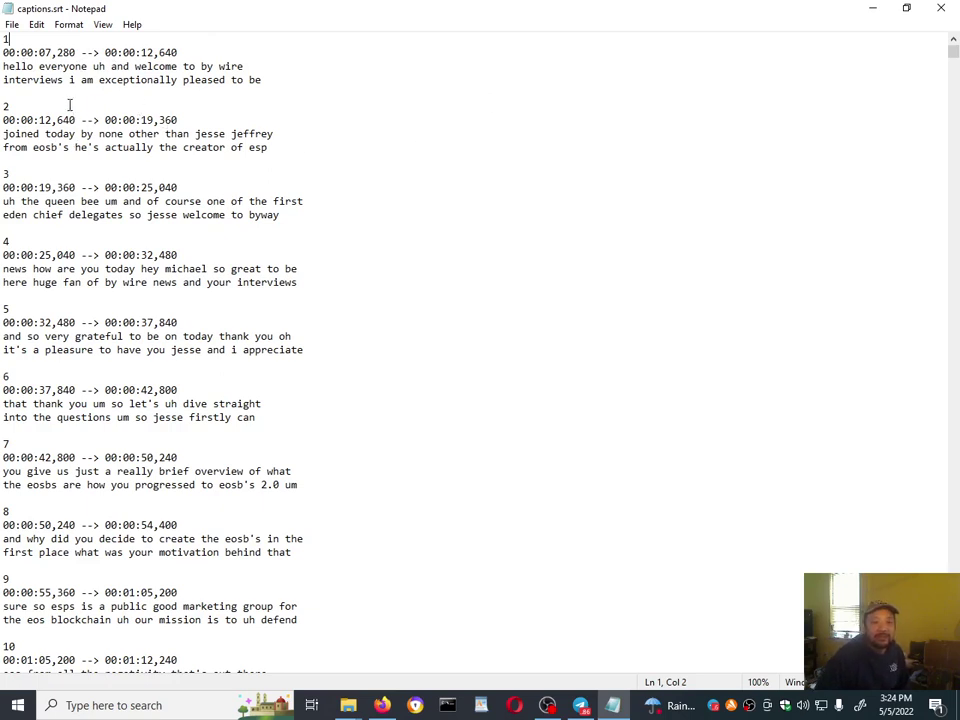
# Delete and restore a digit in cue 2's end timestamp, select cue number 2, then close Notepad.
pyautogui.click(147, 119)
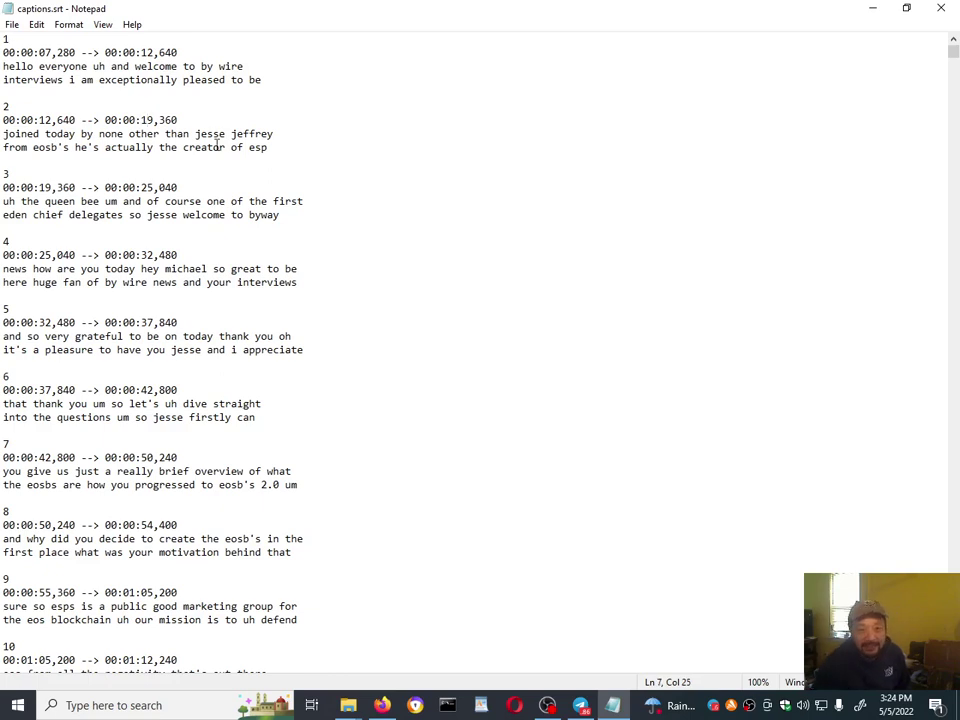
pyautogui.press('Delete')
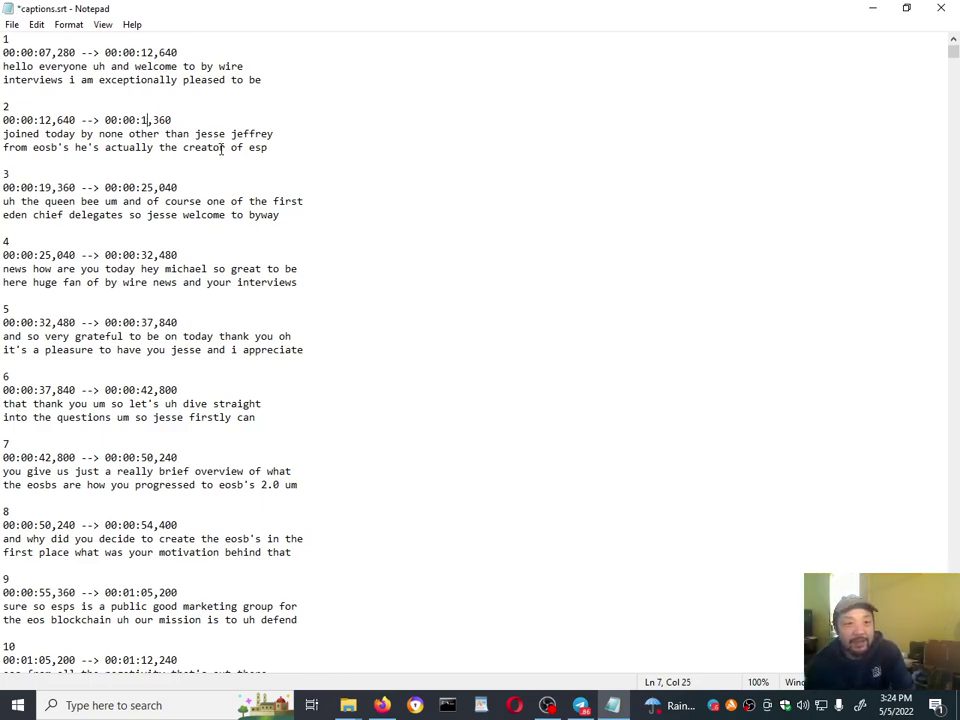
pyautogui.hotkey('ctrl', 'z')
pyautogui.moveTo(76, 100); pyautogui.dragTo(3, 100)
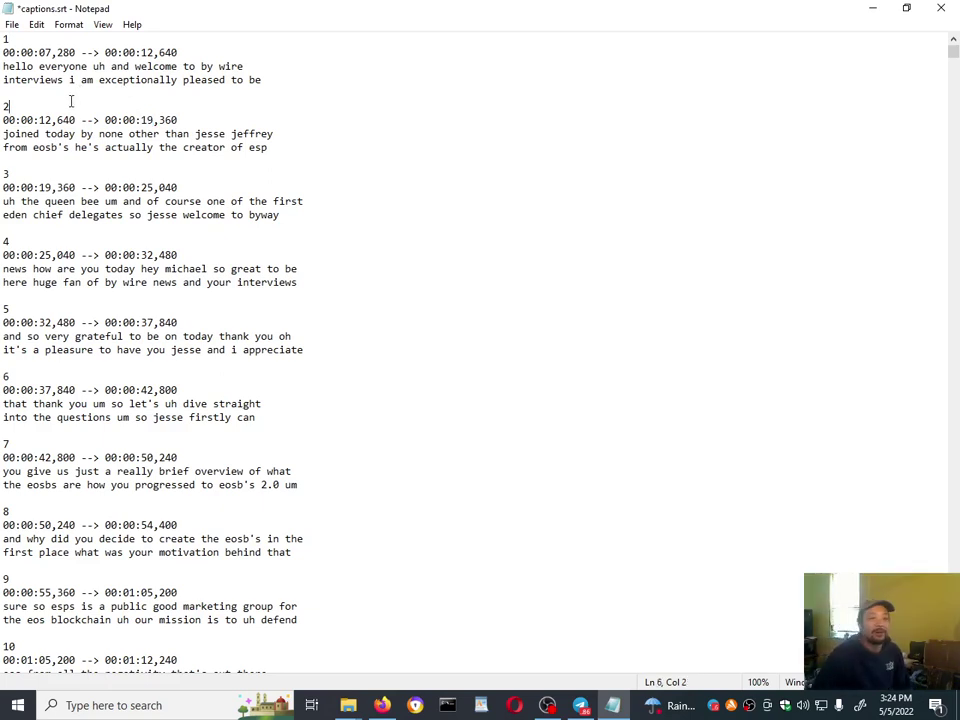
pyautogui.click(5, 104)
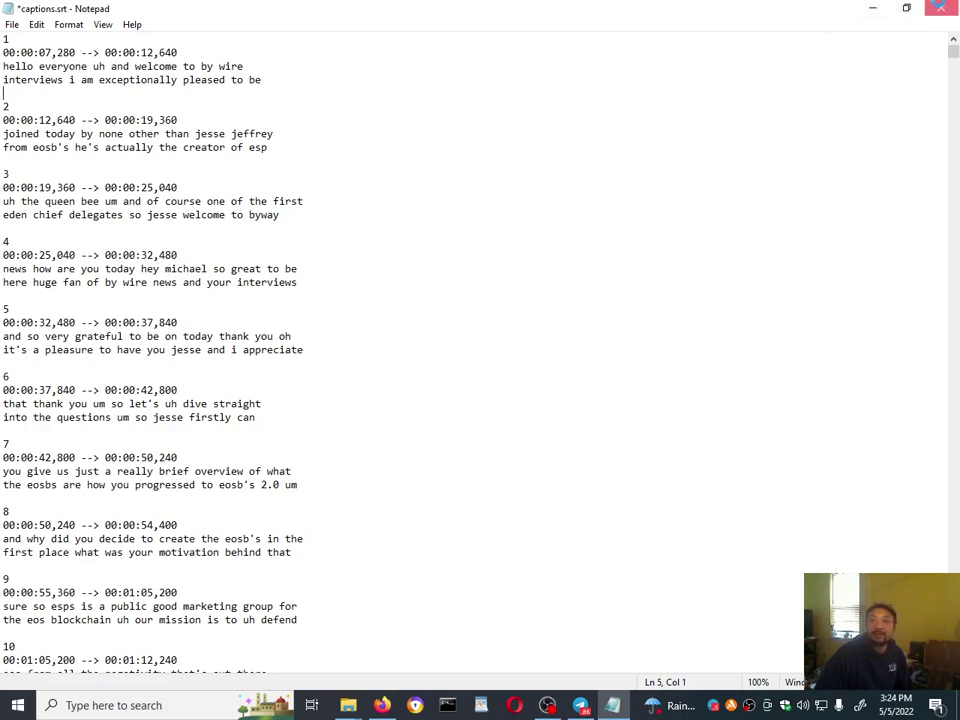
pyautogui.click(941, 8)
# Discard the Notepad edits, return to Studio, and cancel overwriting the English draft with automatic captions.
pyautogui.click(524, 364)
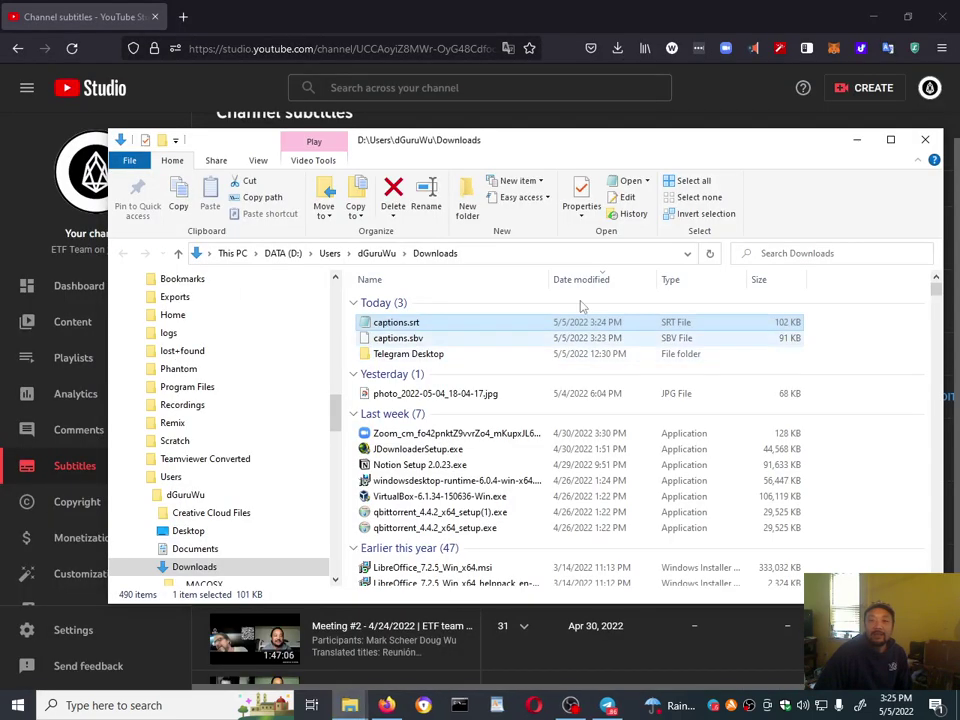
pyautogui.hotkey('alt', 'Tab')
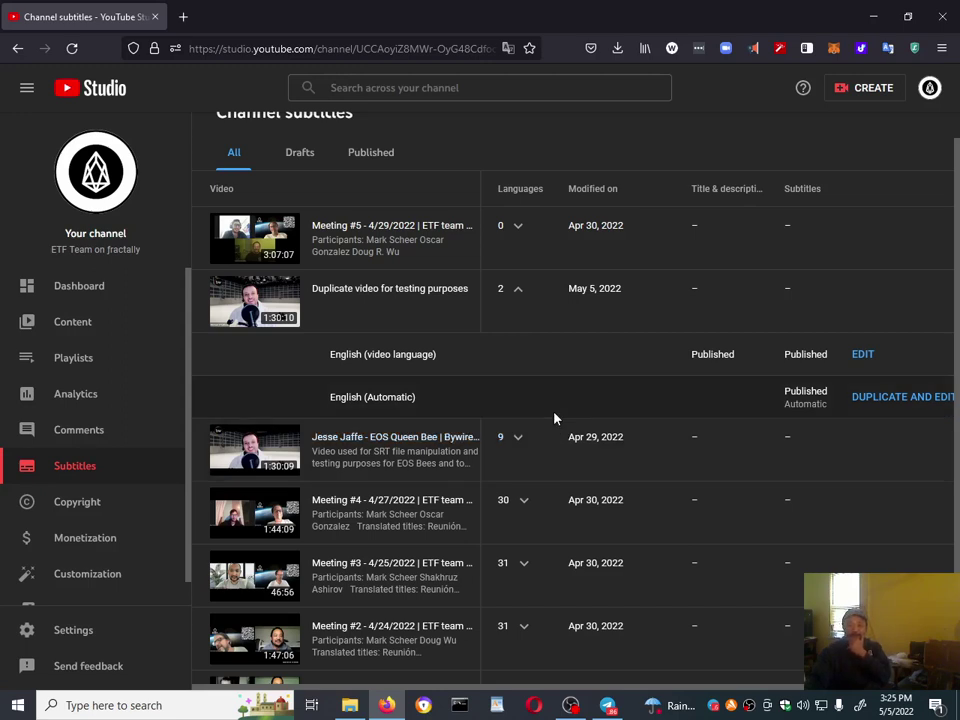
pyautogui.click(888, 397)
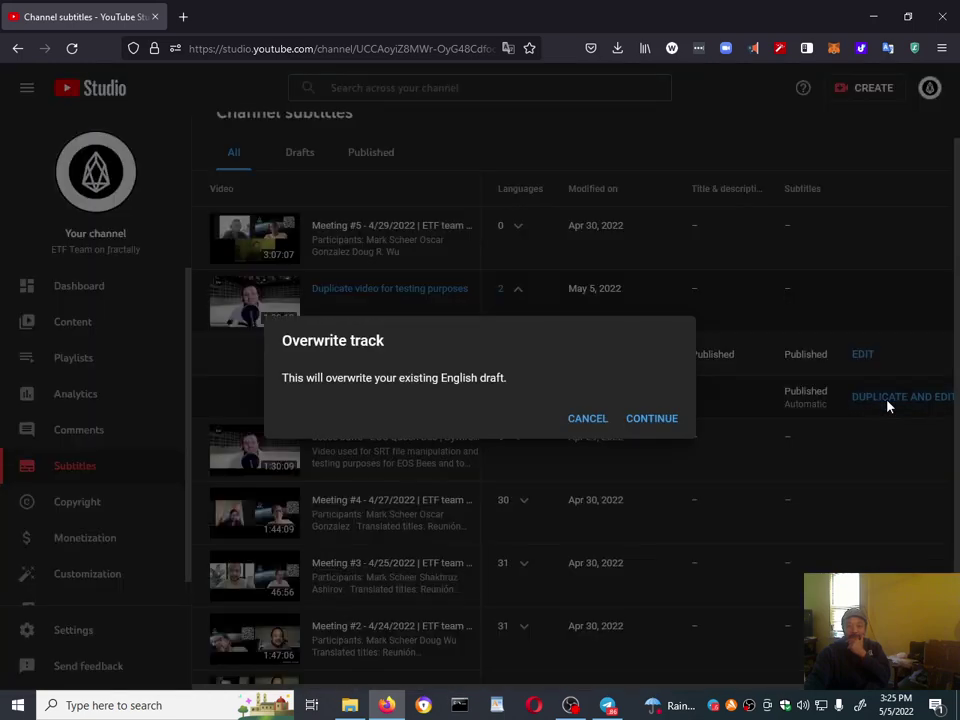
pyautogui.click(592, 419)
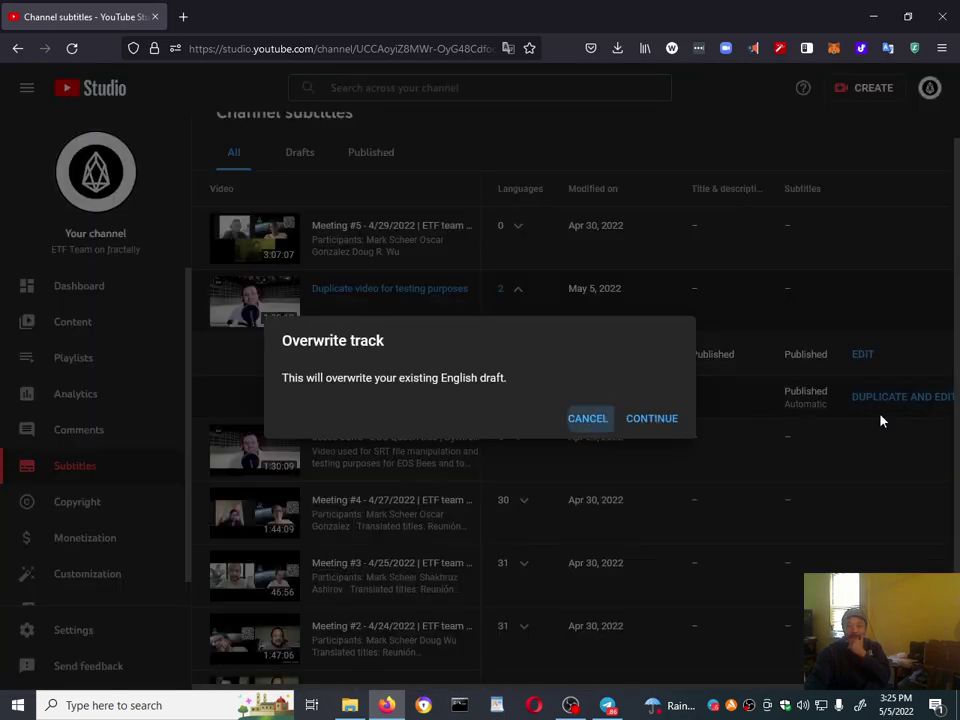